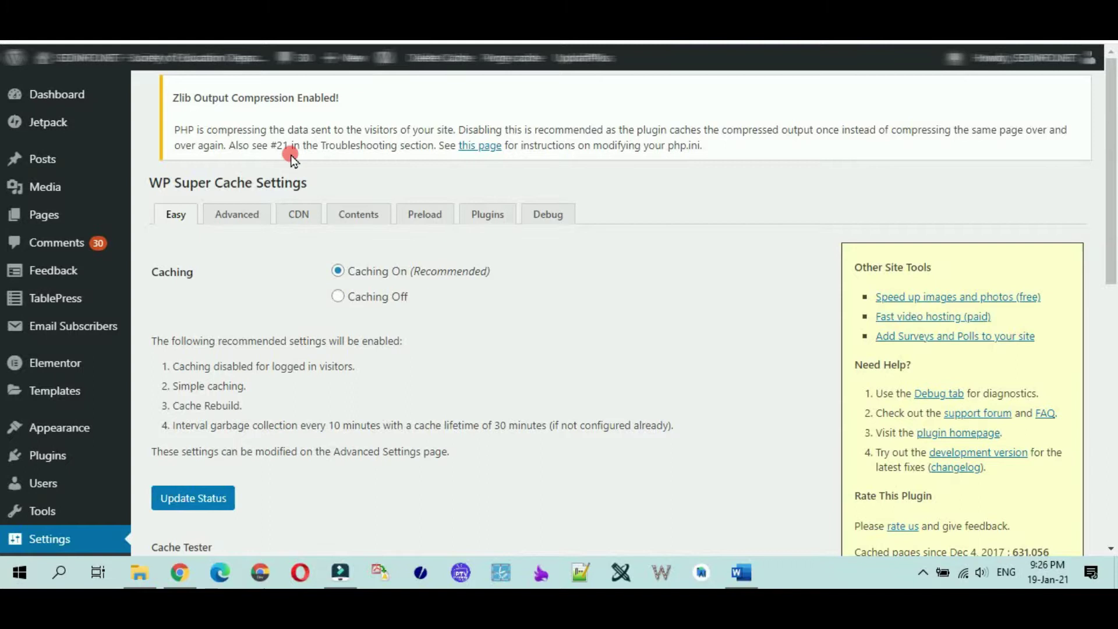
- Highlight the 'Zlib Output Compression Enabled!' warning and its recommendation to disable compression
{"action": "left_click_drag", "start_coordinate": [172, 98], "coordinate": [356, 102]}
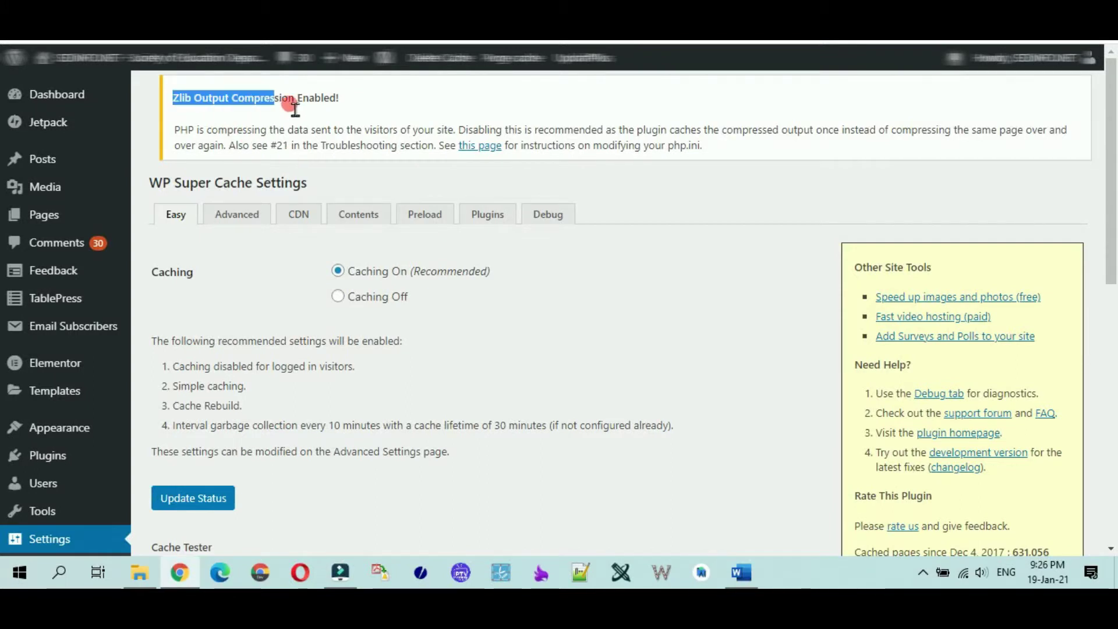
{"action": "left_click", "coordinate": [353, 102]}
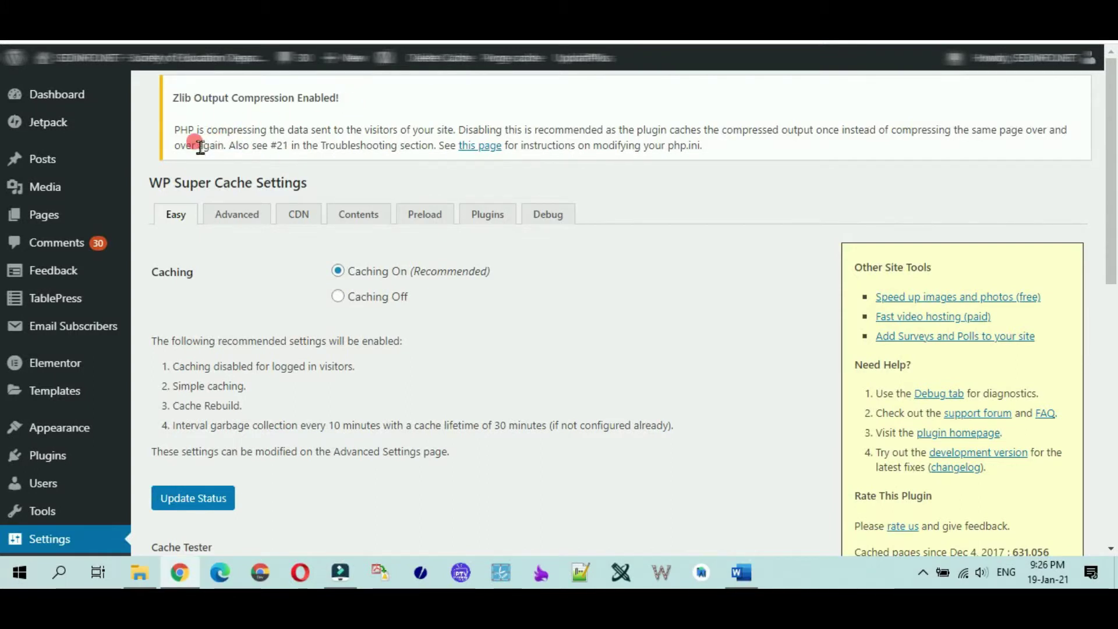
{"action": "left_click_drag", "start_coordinate": [176, 131], "coordinate": [464, 144]}
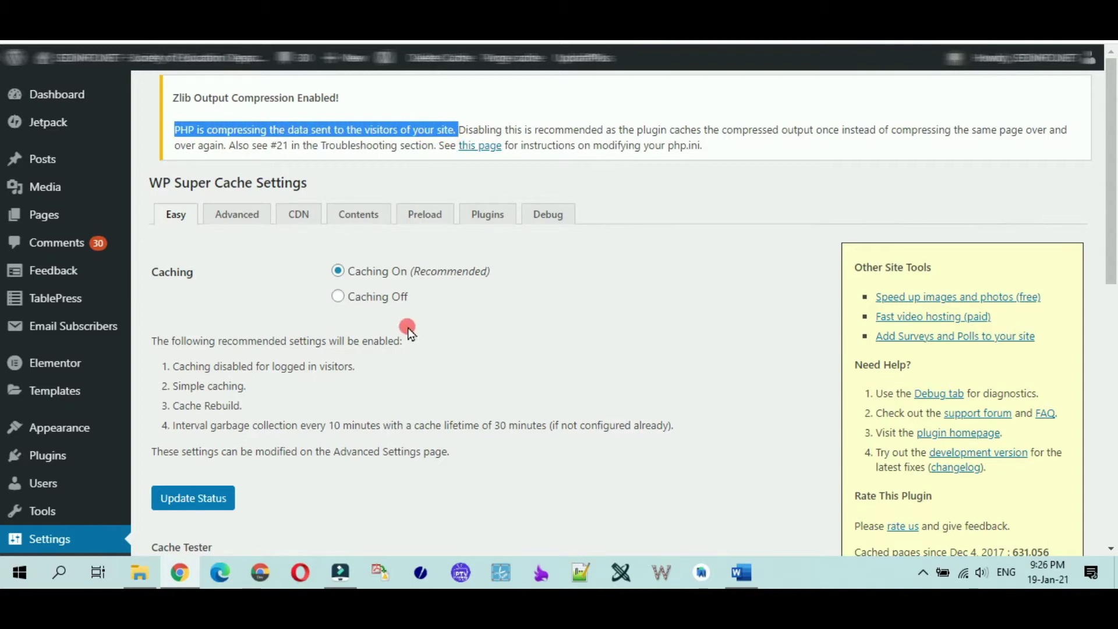
{"action": "left_click", "coordinate": [542, 145]}
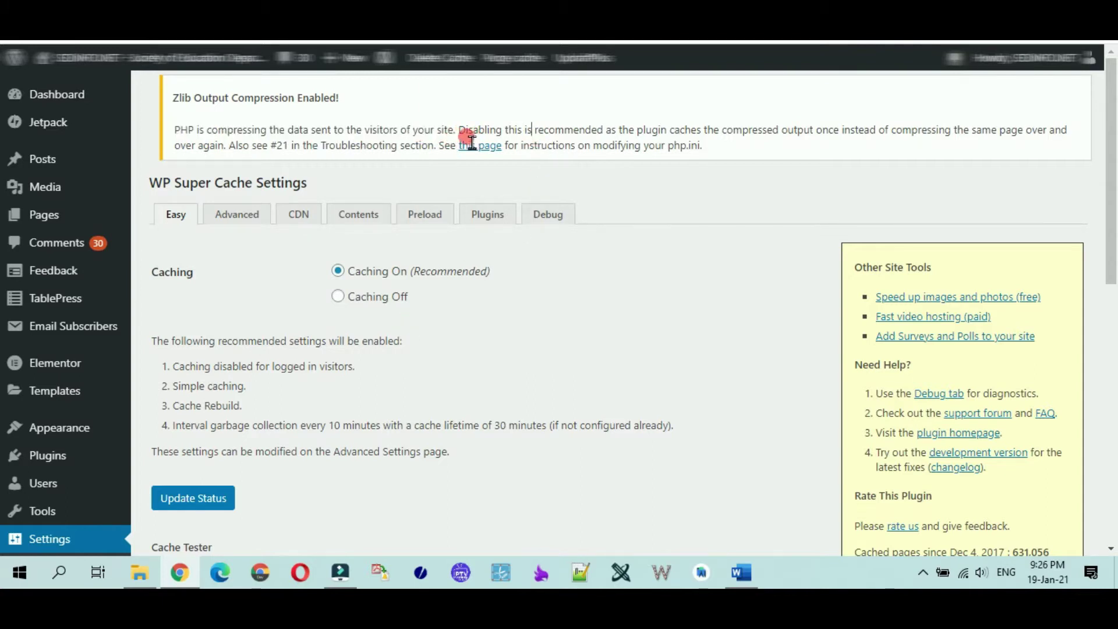
{"action": "left_click_drag", "start_coordinate": [461, 131], "coordinate": [1071, 133]}
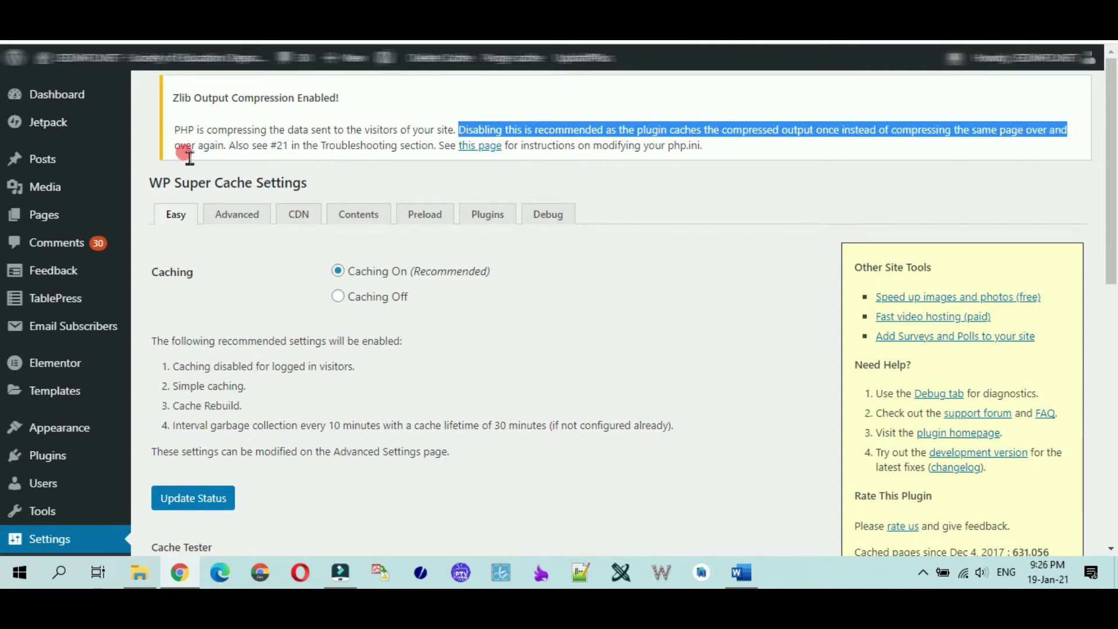
- Note the WP Super Cache reference, then log into cPanel and launch the MultiPHP INI Editor
{"action": "left_click_drag", "start_coordinate": [189, 155], "coordinate": [322, 191]}
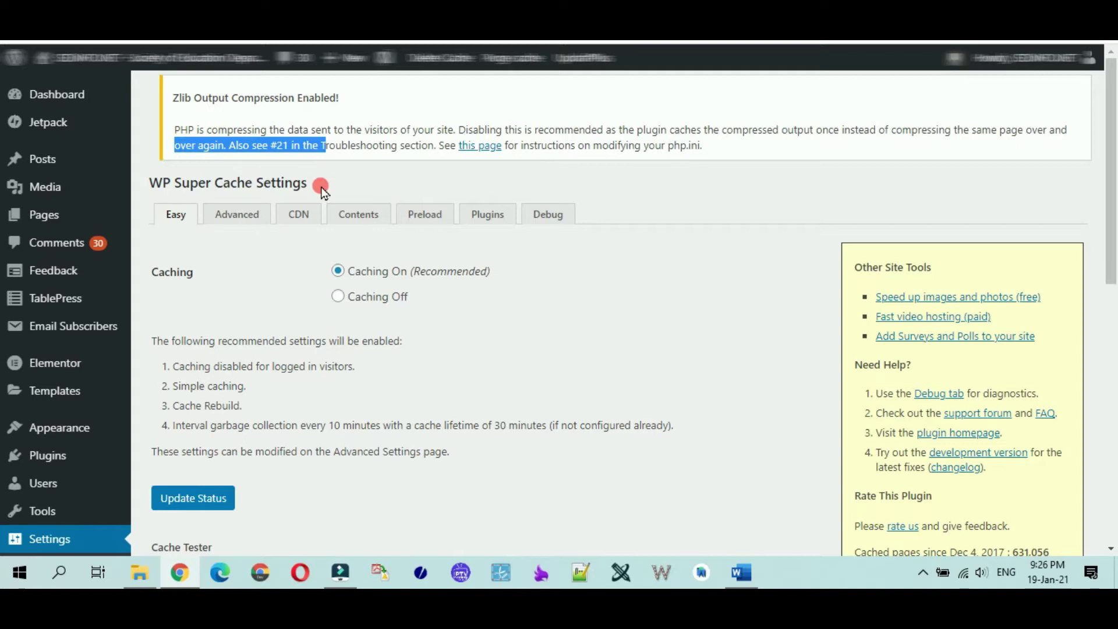
{"action": "left_click_drag", "start_coordinate": [150, 185], "coordinate": [260, 193]}
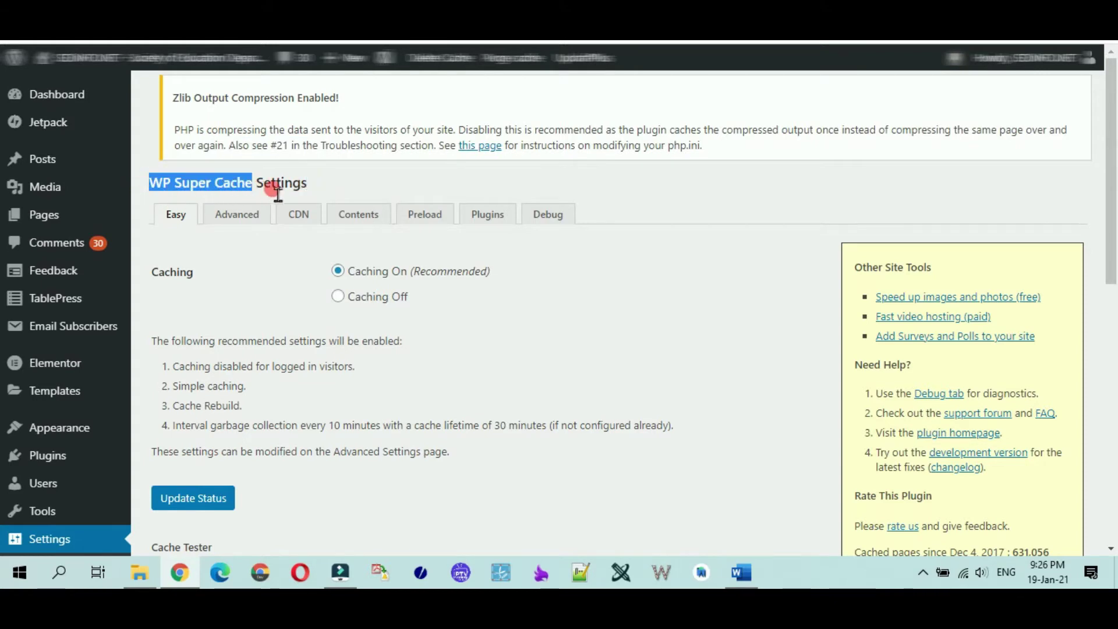
{"action": "left_click", "coordinate": [333, 182]}
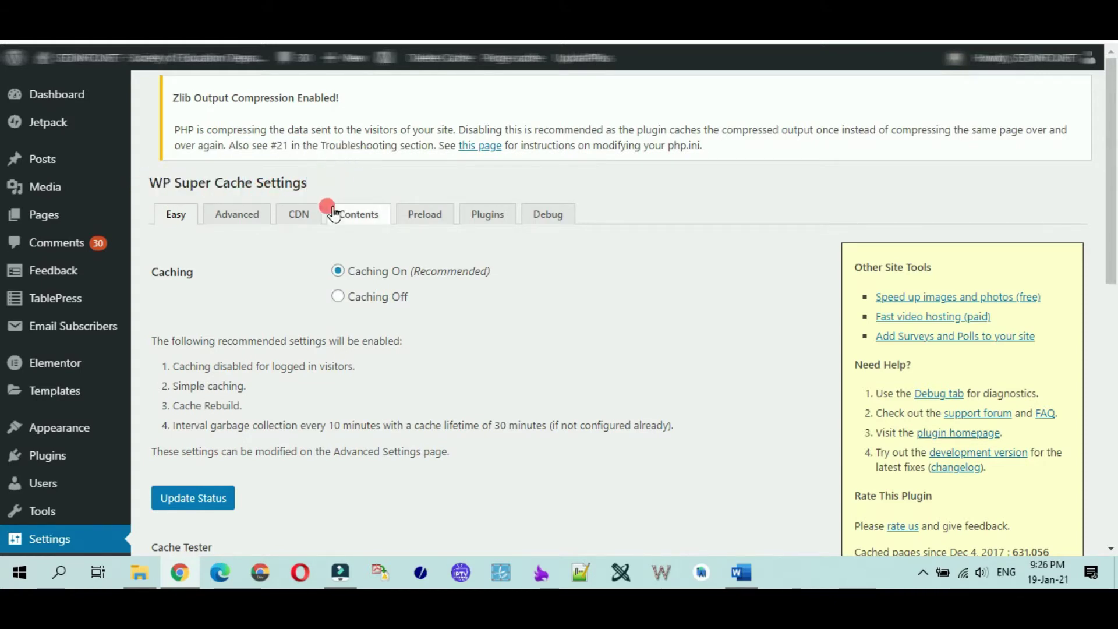
{"action": "scroll", "coordinate": [233, 286], "scroll_direction": "down", "scroll_amount": 2}
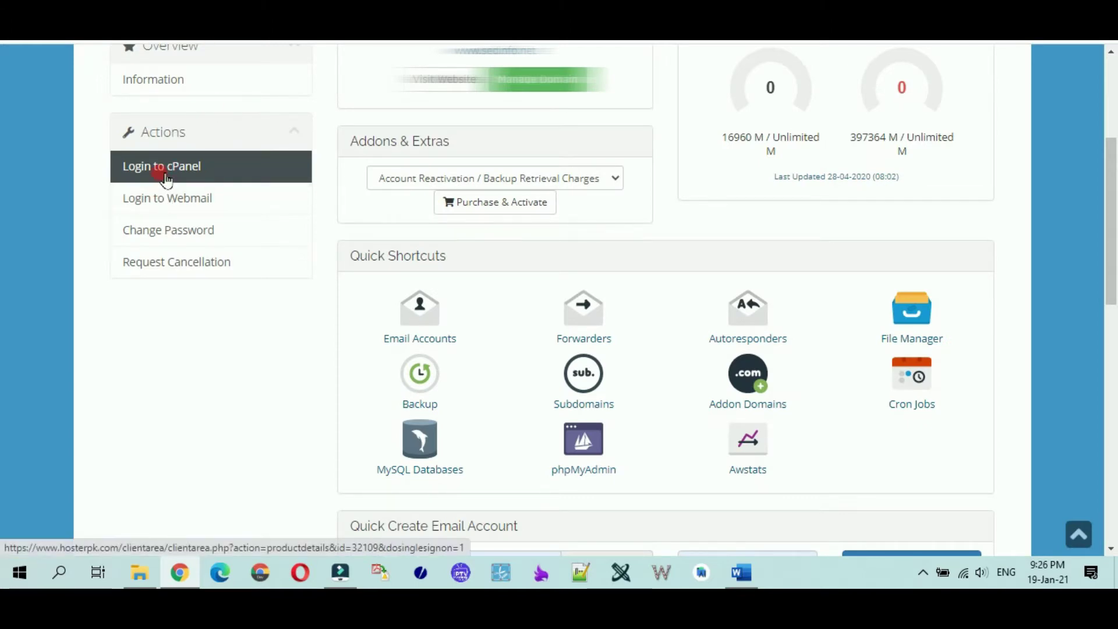
{"action": "left_click", "coordinate": [165, 179]}
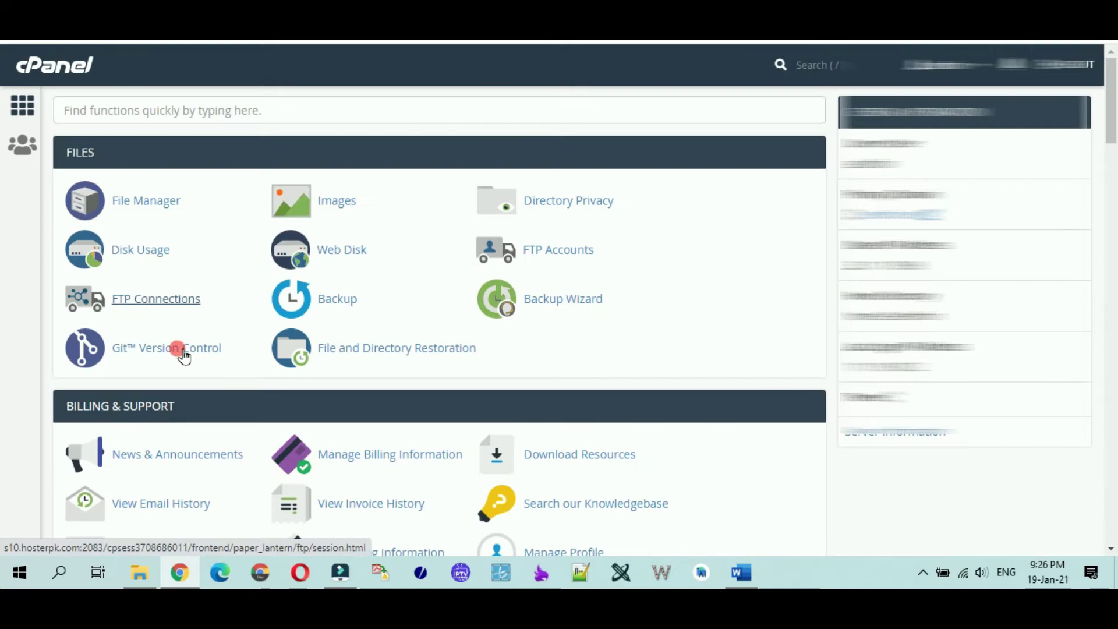
{"action": "scroll", "coordinate": [180, 352], "scroll_direction": "down", "scroll_amount": 4}
{"action": "scroll", "coordinate": [180, 370], "scroll_direction": "down", "scroll_amount": 1}
{"action": "scroll", "coordinate": [180, 372], "scroll_direction": "down", "scroll_amount": 2}
{"action": "scroll", "coordinate": [182, 373], "scroll_direction": "down", "scroll_amount": 3}
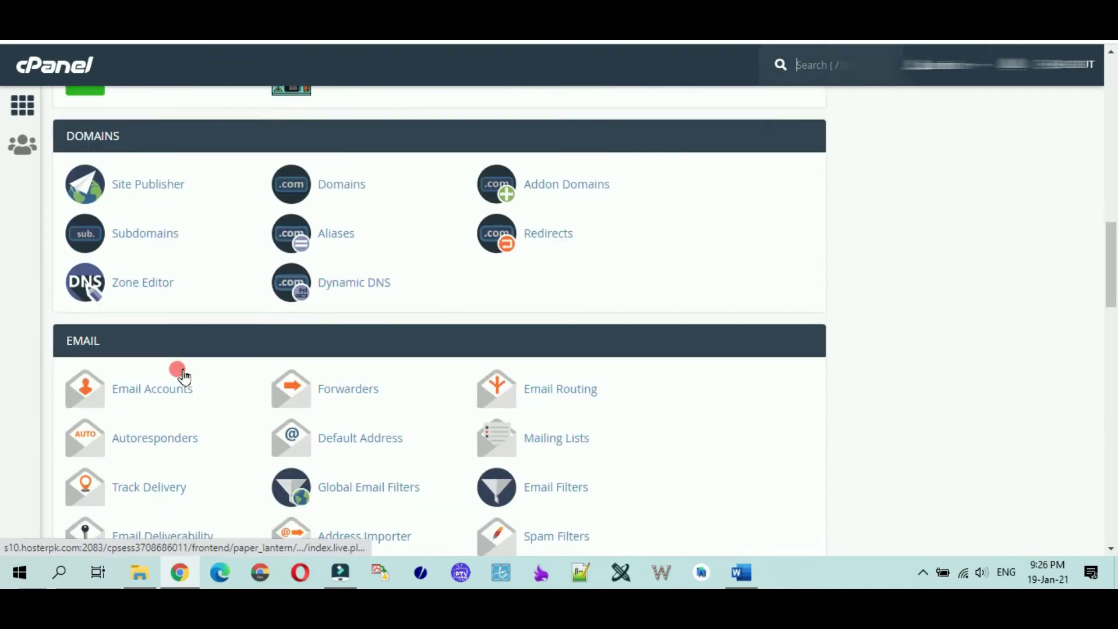
{"action": "scroll", "coordinate": [182, 375], "scroll_direction": "down", "scroll_amount": 1}
{"action": "scroll", "coordinate": [182, 373], "scroll_direction": "down", "scroll_amount": 2}
{"action": "scroll", "coordinate": [181, 374], "scroll_direction": "down", "scroll_amount": 4}
{"action": "scroll", "coordinate": [183, 374], "scroll_direction": "down", "scroll_amount": 5}
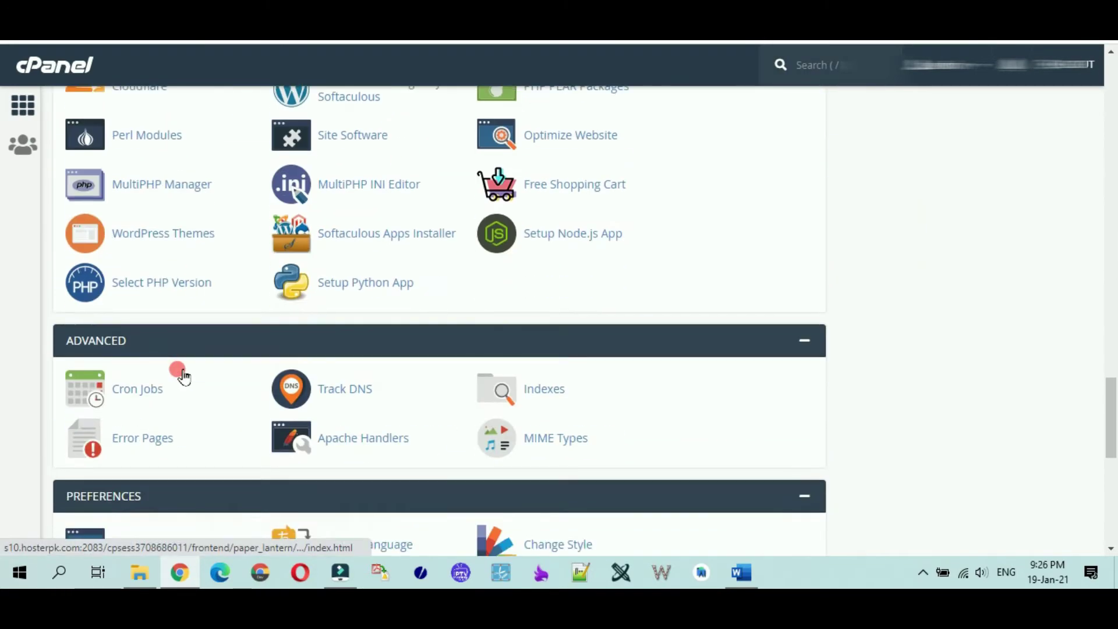
{"action": "scroll", "coordinate": [183, 374], "scroll_direction": "up", "scroll_amount": 1}
{"action": "scroll", "coordinate": [182, 375], "scroll_direction": "up", "scroll_amount": 1}
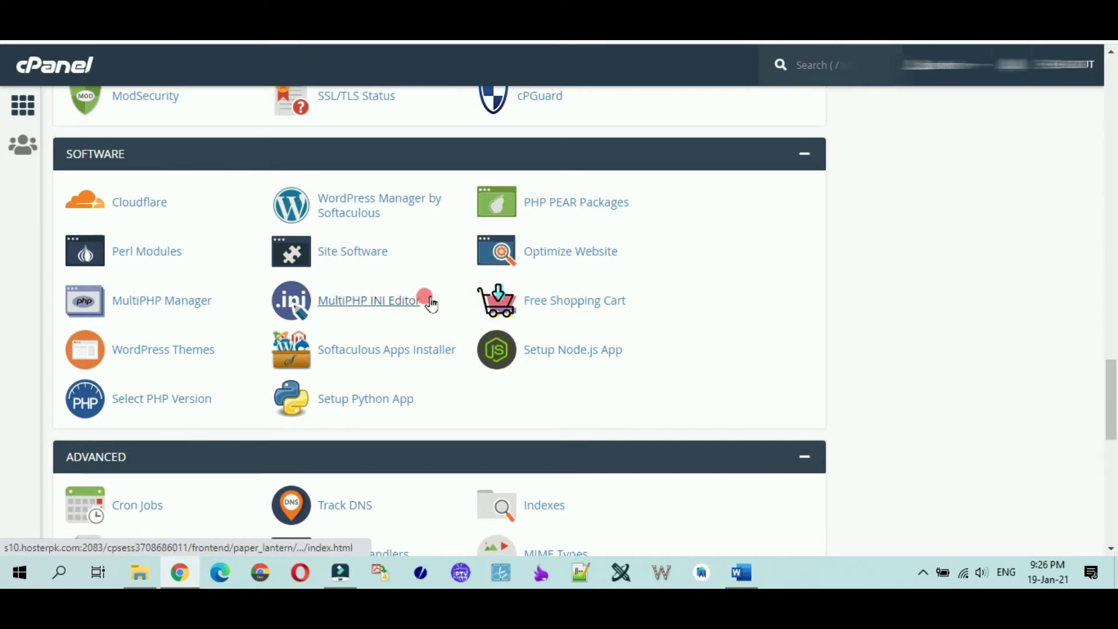
{"action": "left_click", "coordinate": [377, 302]}
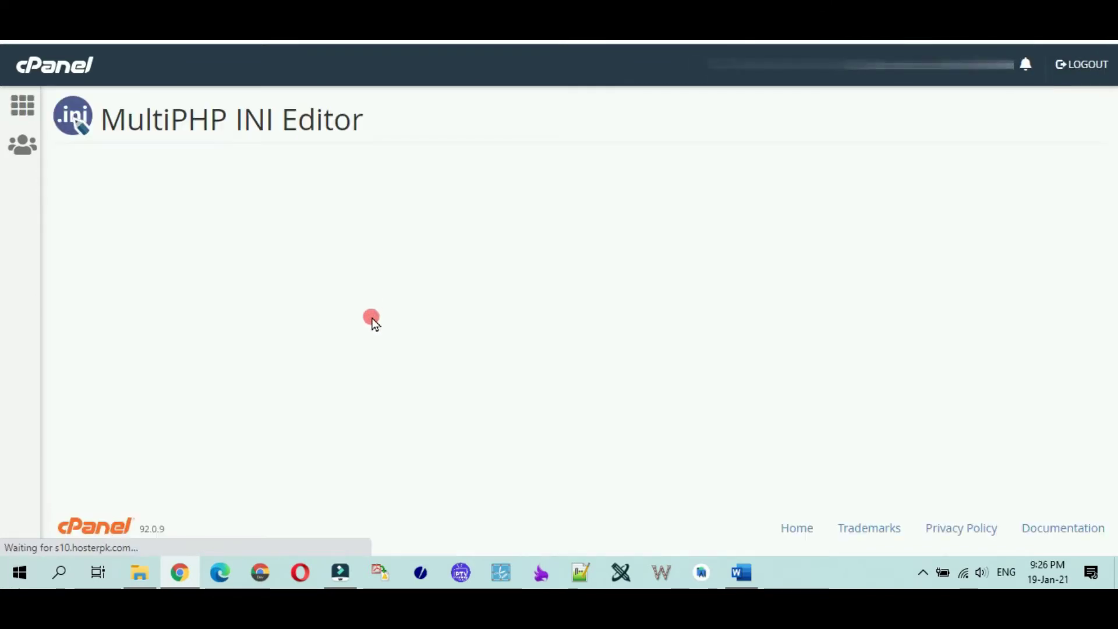
- In Basic Mode, choose the site's domain as the location to load its PHP directives
{"action": "left_click_drag", "start_coordinate": [60, 255], "coordinate": [126, 258]}
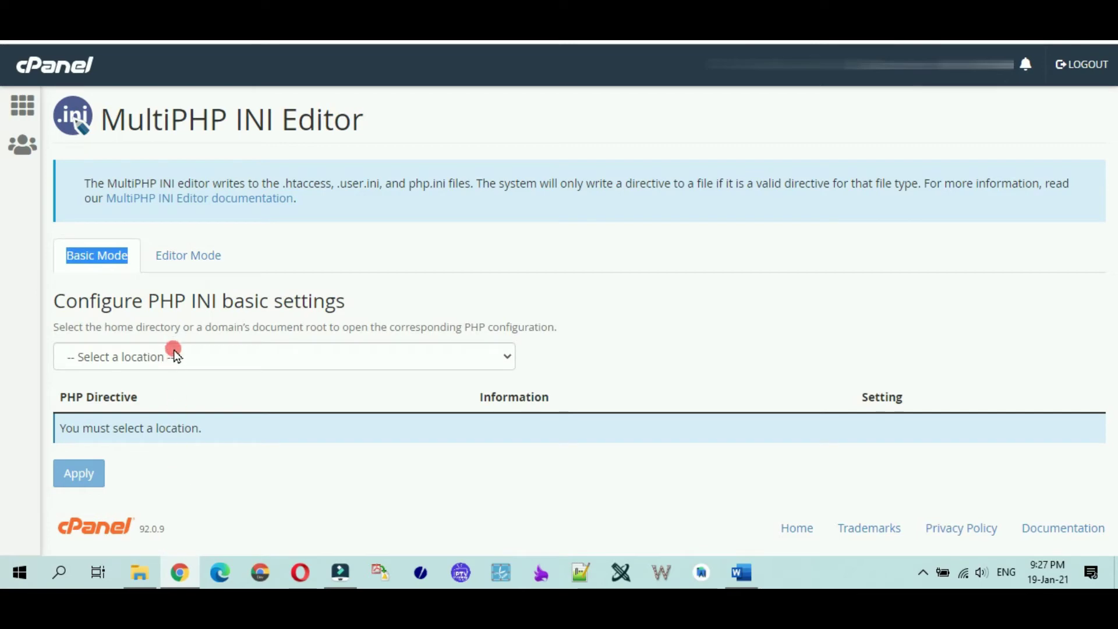
{"action": "left_click", "coordinate": [207, 357]}
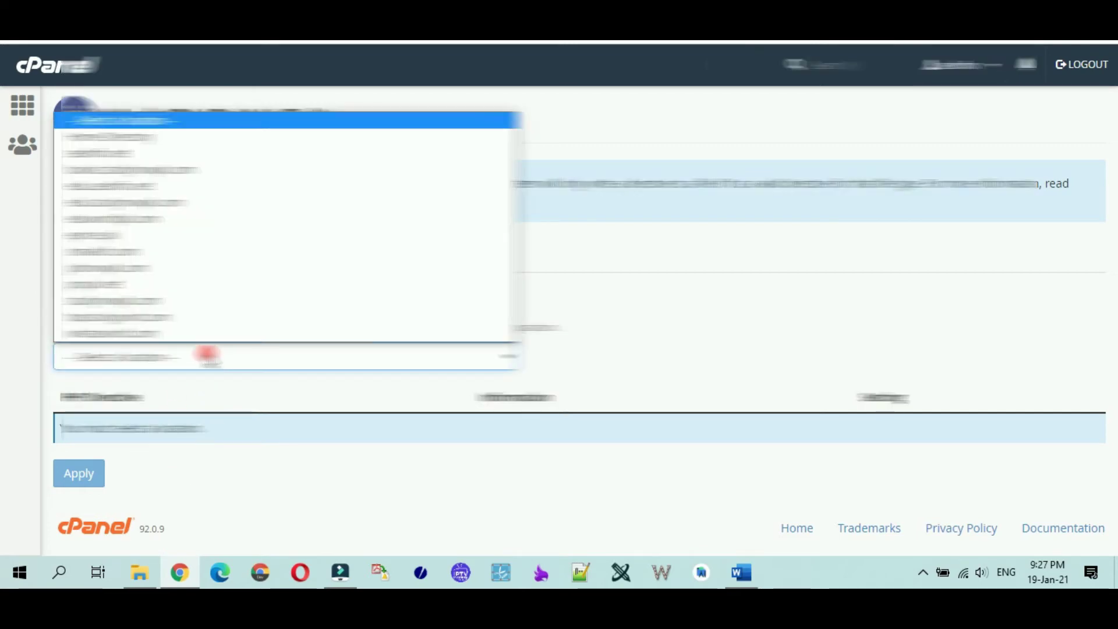
{"action": "left_click", "coordinate": [195, 154]}
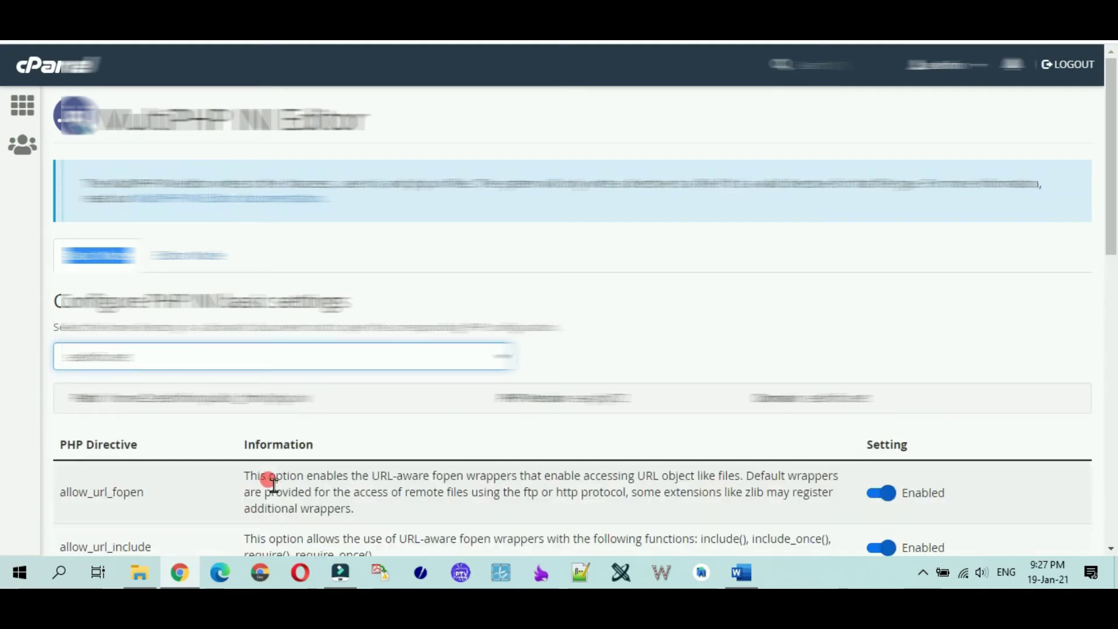
{"action": "scroll", "coordinate": [273, 480], "scroll_direction": "down", "scroll_amount": 3}
{"action": "scroll", "coordinate": [273, 483], "scroll_direction": "down", "scroll_amount": 2}
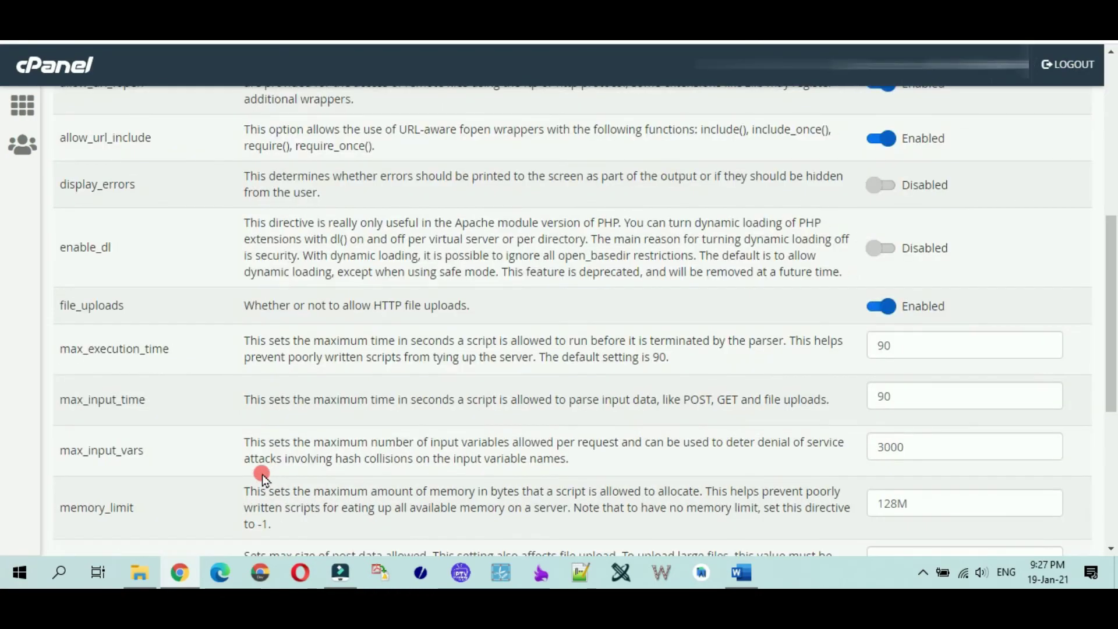
{"action": "scroll", "coordinate": [262, 475], "scroll_direction": "down", "scroll_amount": 1}
{"action": "scroll", "coordinate": [262, 475], "scroll_direction": "down", "scroll_amount": 1}
{"action": "scroll", "coordinate": [262, 474], "scroll_direction": "down", "scroll_amount": 1}
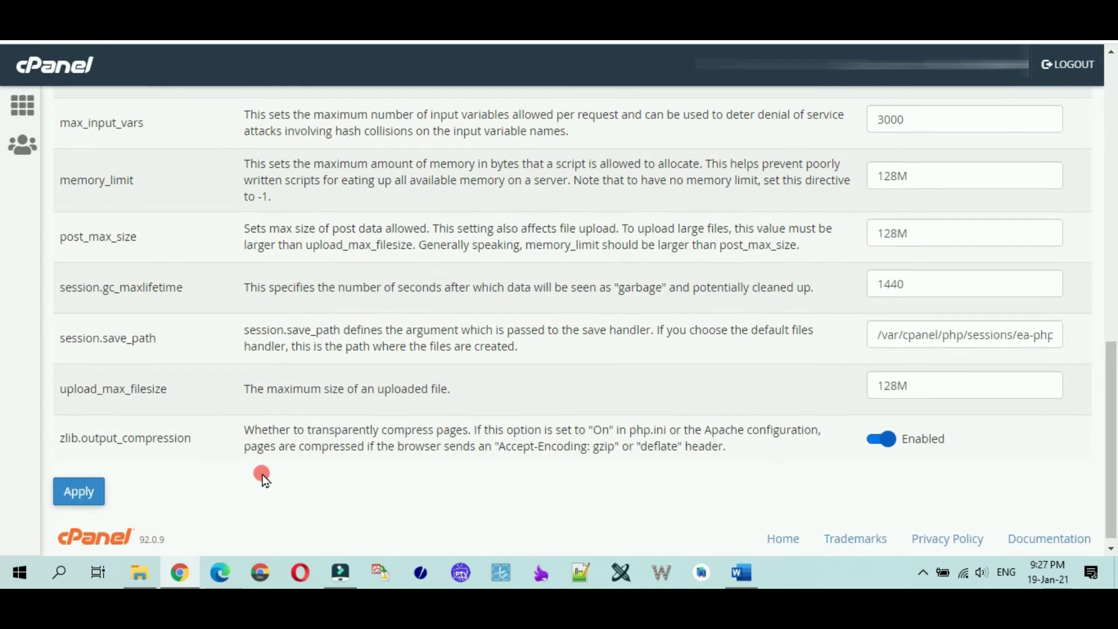
- Set zlib.output_compression to Disabled and apply the PHP settings
{"action": "left_click_drag", "start_coordinate": [59, 434], "coordinate": [208, 435]}
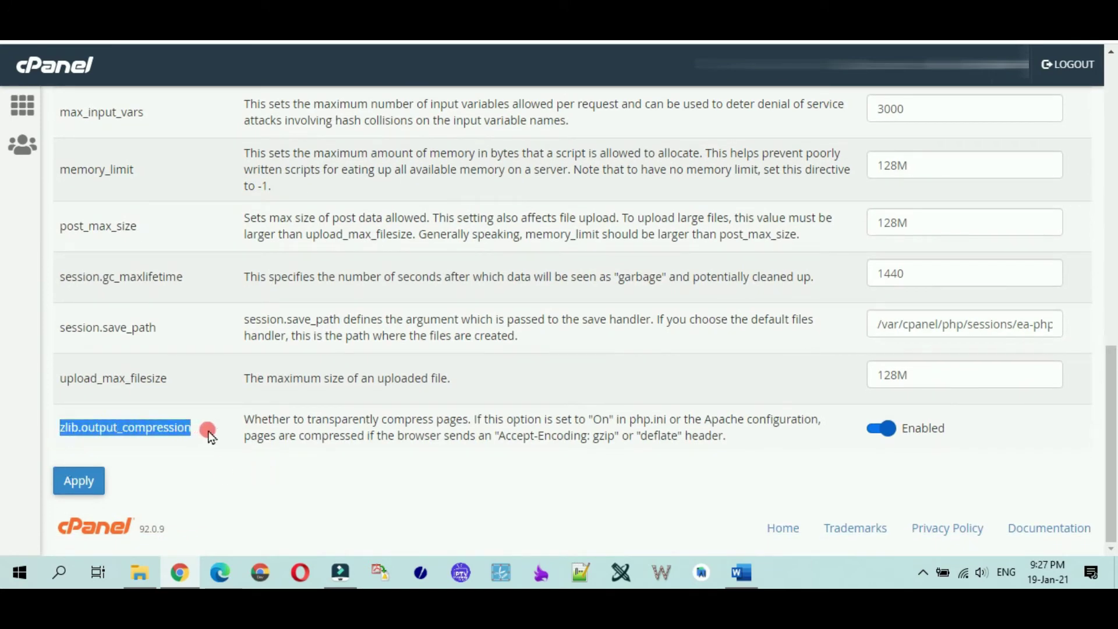
{"action": "left_click", "coordinate": [214, 433]}
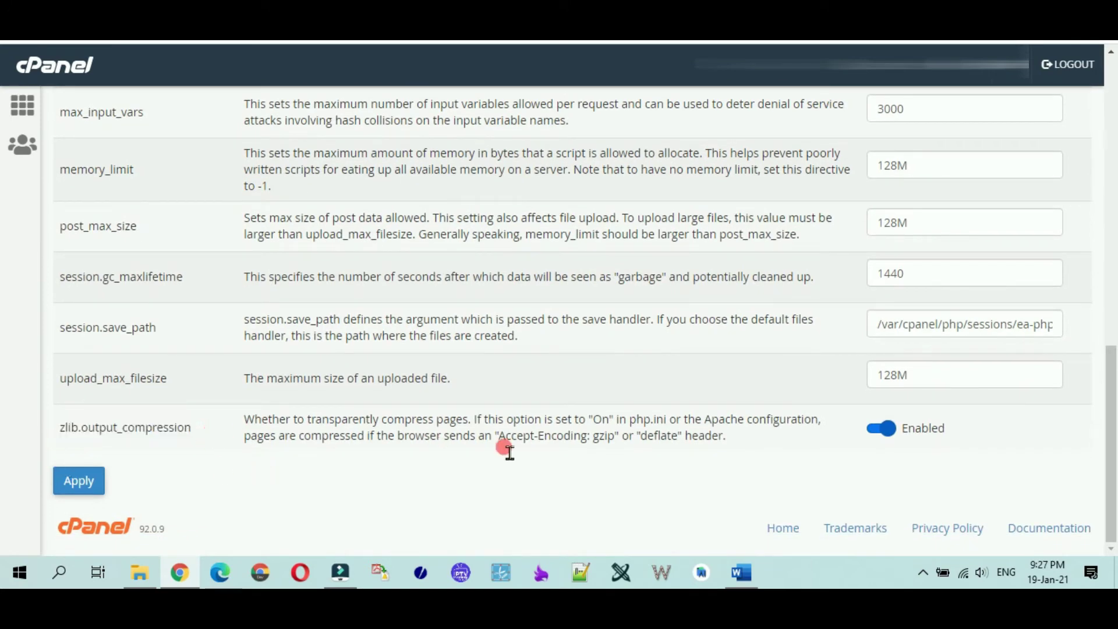
{"action": "left_click", "coordinate": [902, 432]}
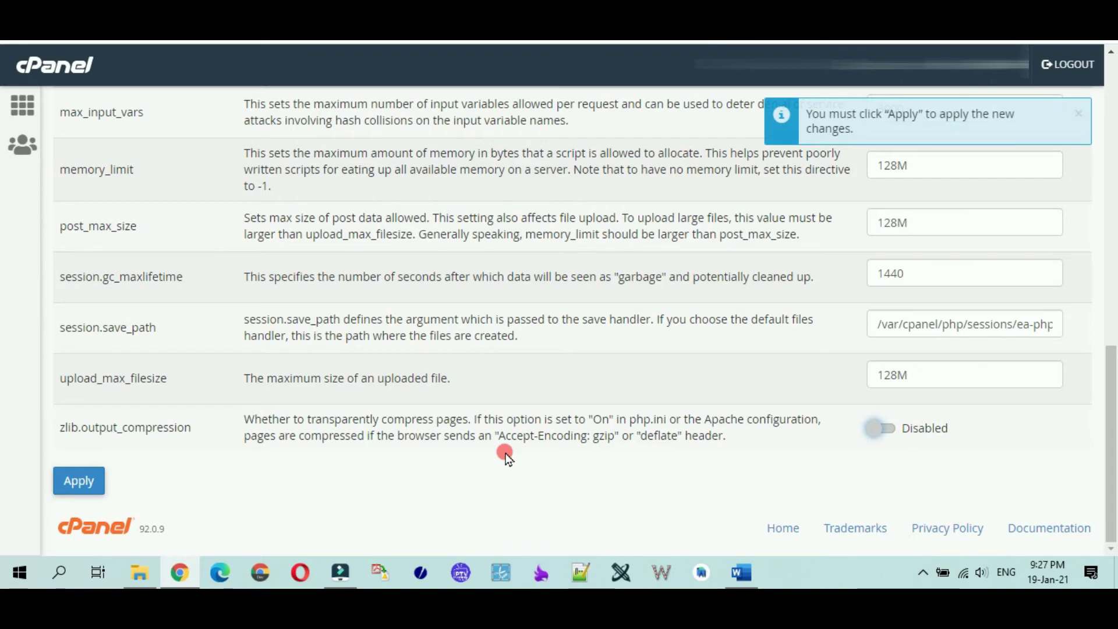
{"action": "left_click", "coordinate": [84, 483]}
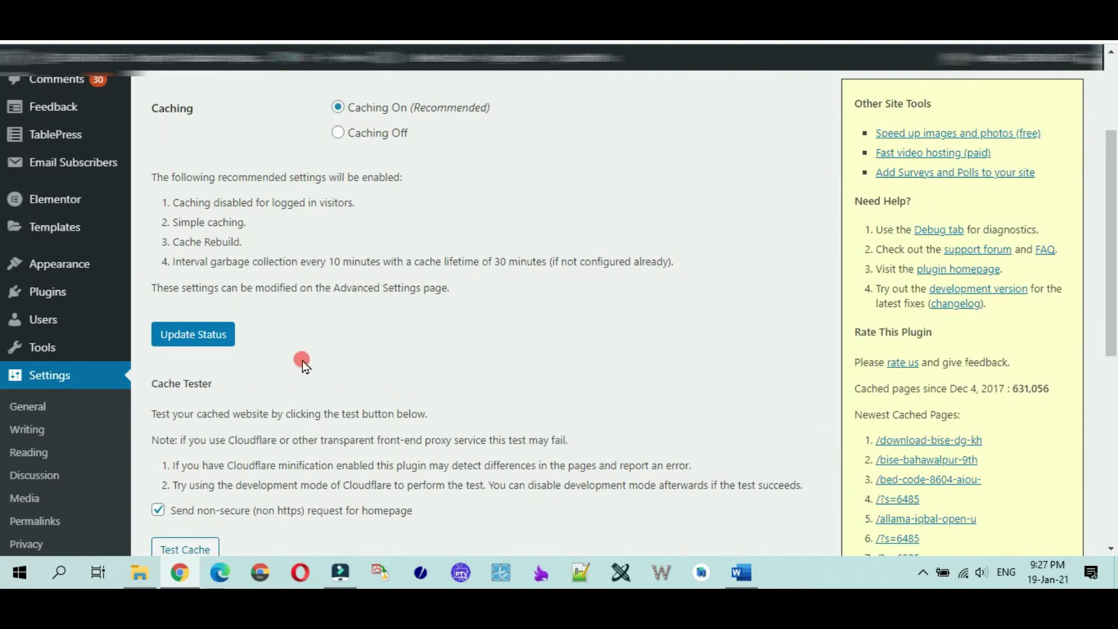
{"action": "scroll", "coordinate": [306, 363], "scroll_direction": "up", "scroll_amount": 2}
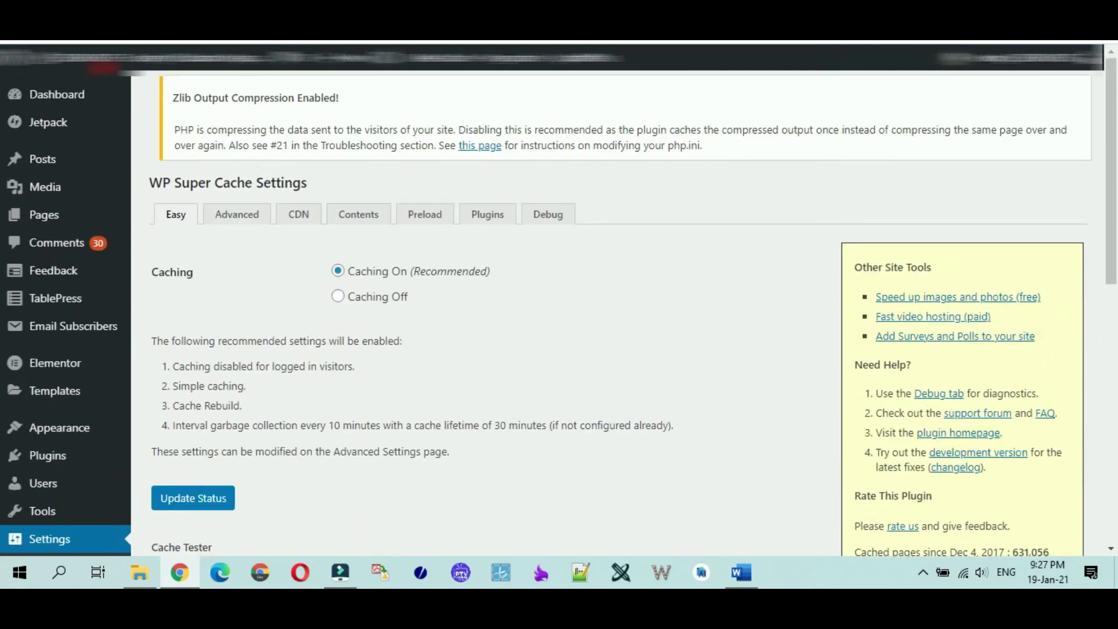
- Reload the WP Super Cache settings page to confirm the Zlib warning is gone
{"action": "left_click", "coordinate": [393, 456]}
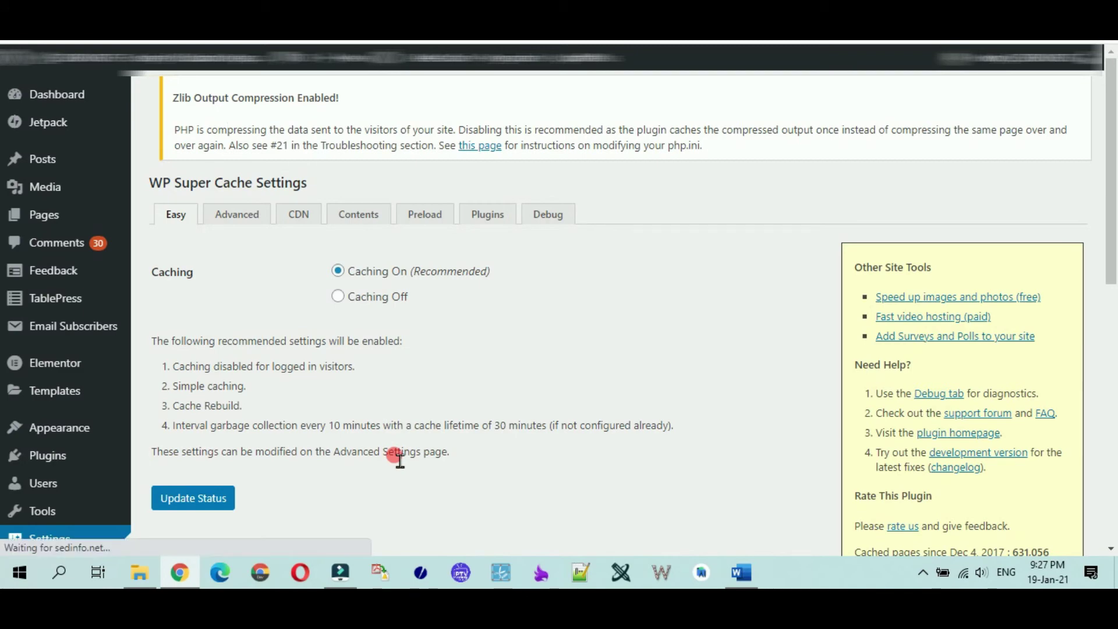
{"action": "scroll", "coordinate": [397, 458], "scroll_direction": "down", "scroll_amount": 1}
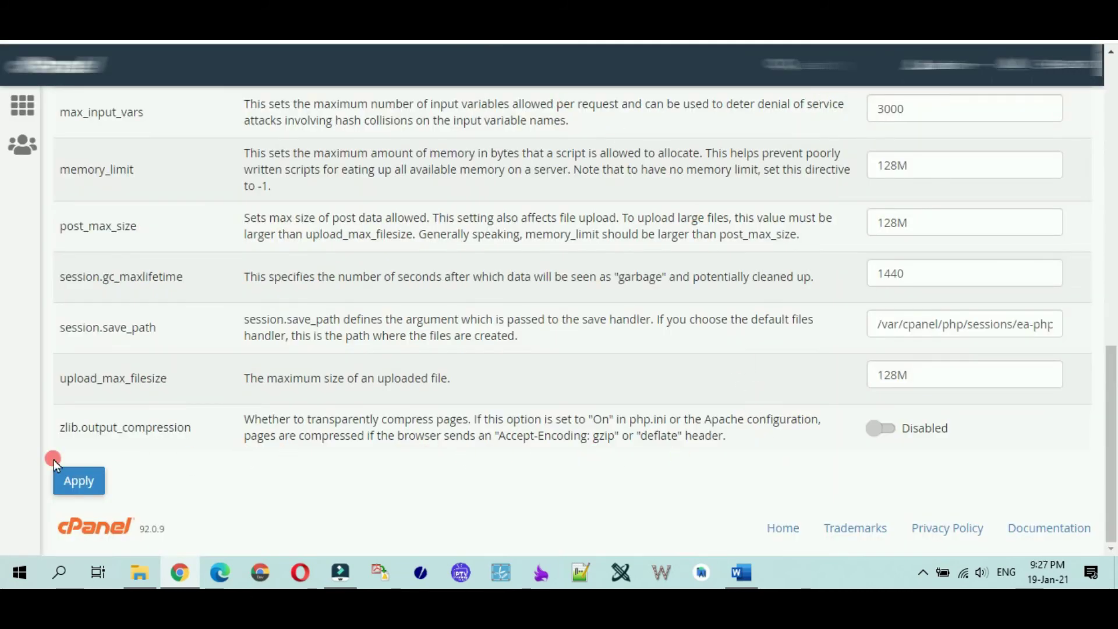
{"action": "left_click_drag", "start_coordinate": [61, 430], "coordinate": [220, 435]}
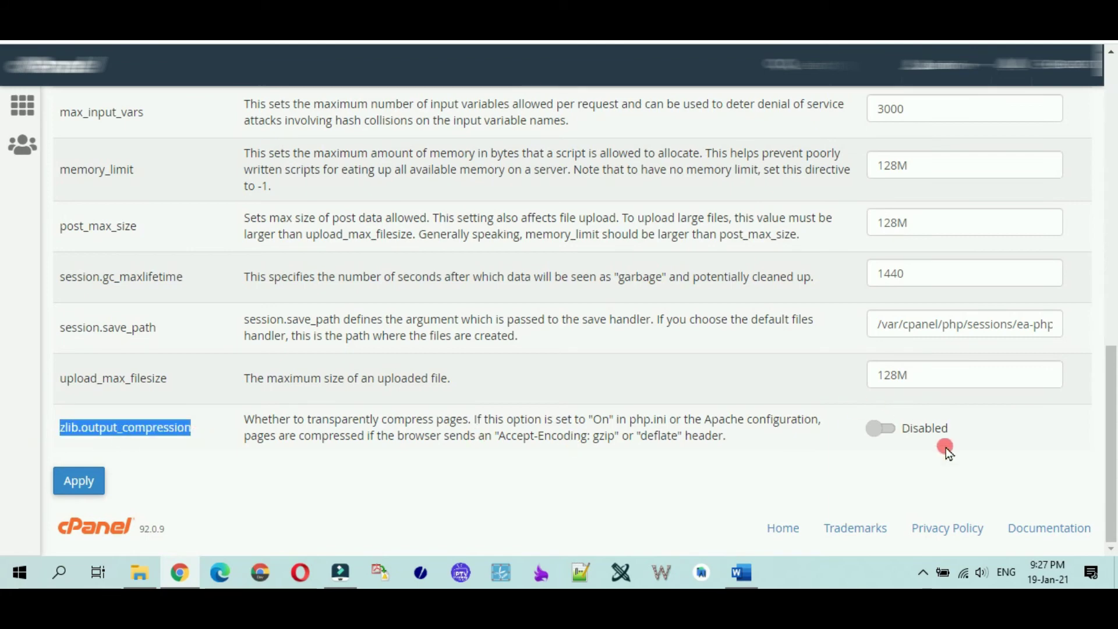